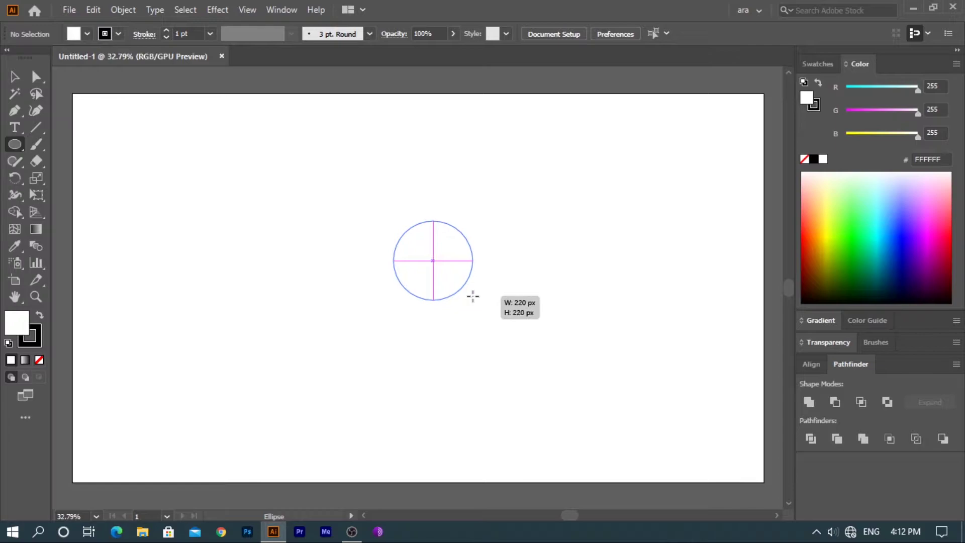
Step: Draw a circle about 220 px wide near the artboard's centre and pull its bottom anchor down to Y 804 px, forming a carrot body
drag(506, 345, 506, 344)
key(a)
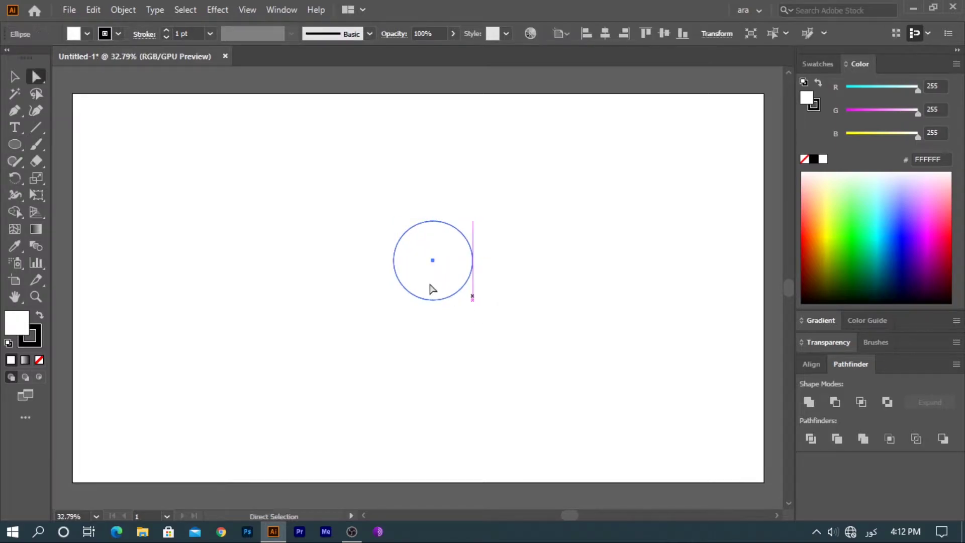
click(434, 301)
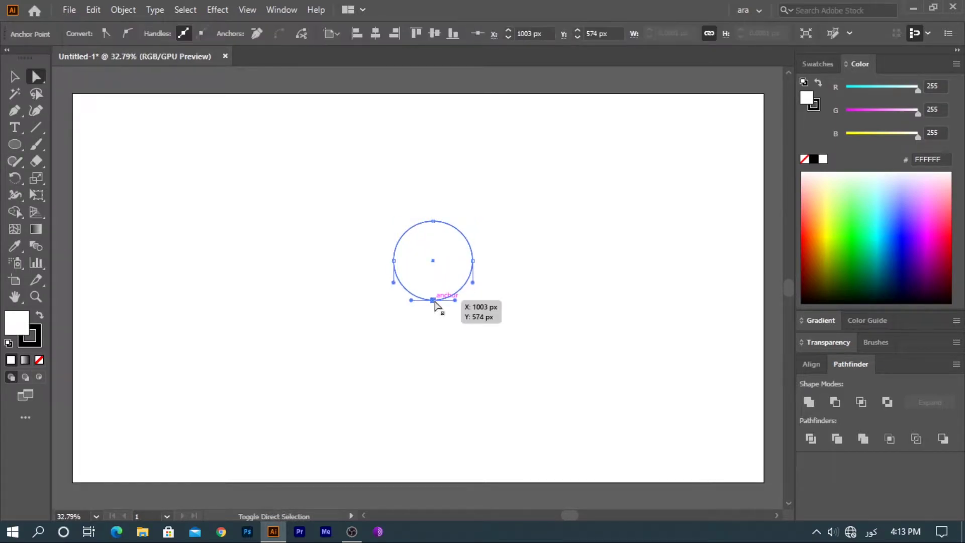
key(shift+Down)
key(shift+Down)
key(shift+Down)
key(shift+Down)
key(shift+Down)
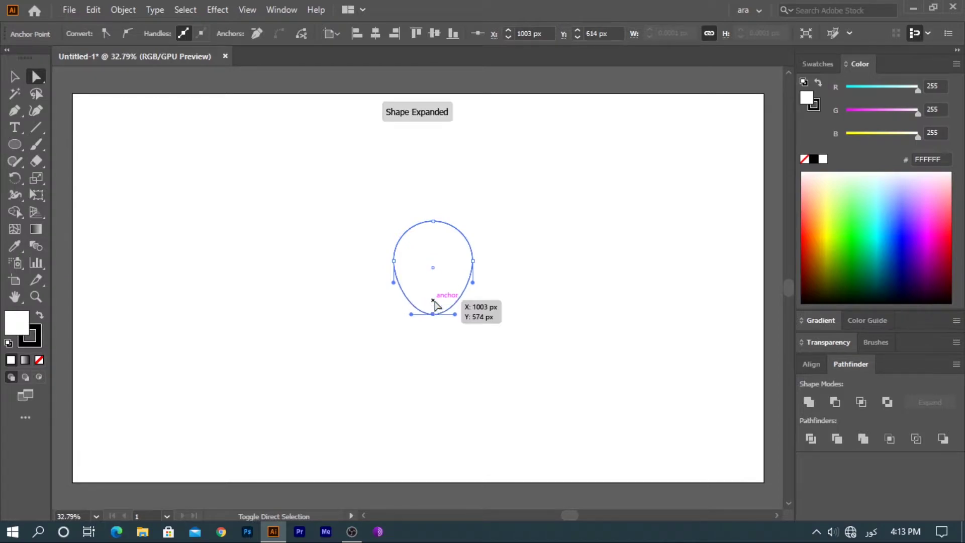
key(shift+Down)
key(shift+Down)
key(shift+Down)
key(shift+Down)
key(shift+Down)
key(shift+Down)
key(shift+Down)
key(shift+Down)
key(shift+Down)
key(shift+Down)
key(shift+Down)
key(shift+Down)
key(shift+Down)
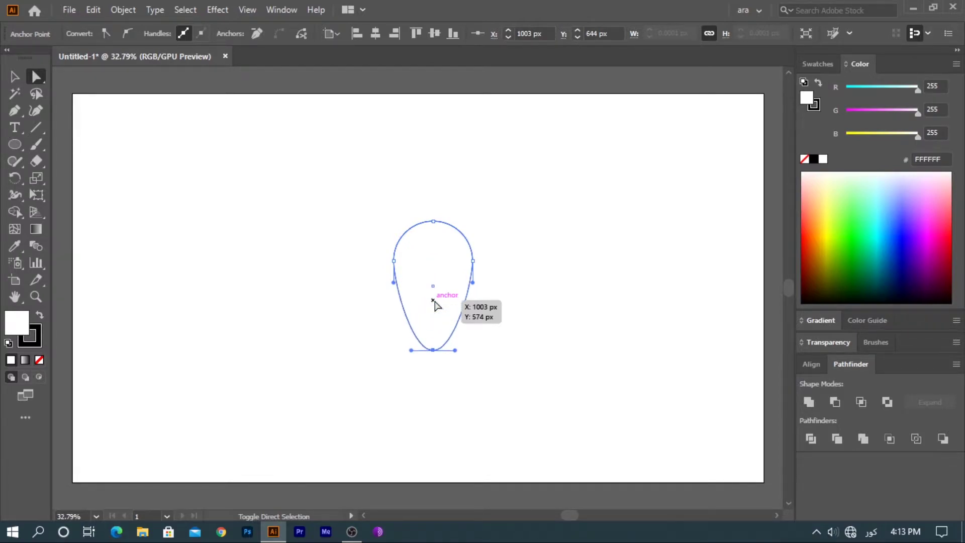
key(shift+Down)
key(shift+Down)
key(shift+Down)
key(shift+Down)
key(shift+Down)
key(shift+Up)
key(shift+Up)
key(shift+Down)
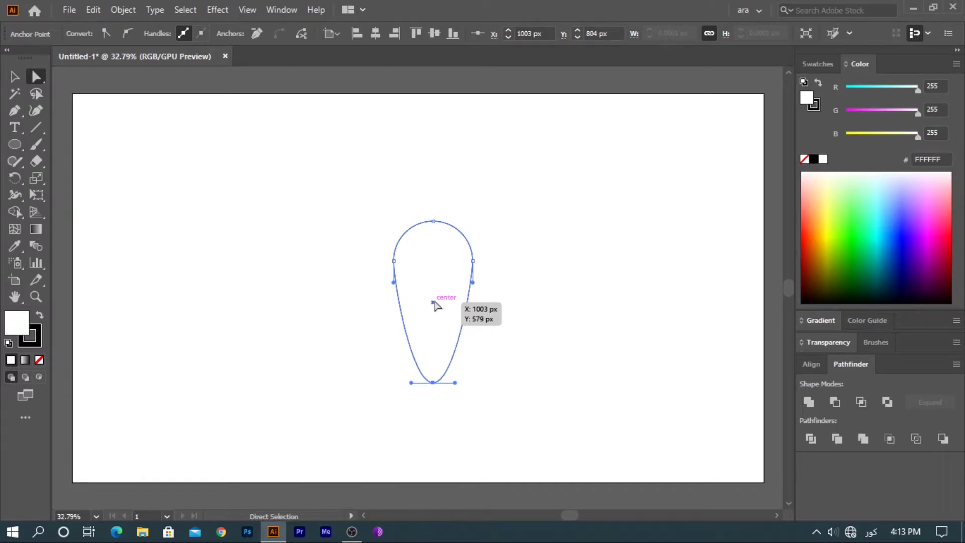
Step: Select the whole carrot body and remove its stroke
key(v)
click(373, 302)
click(444, 307)
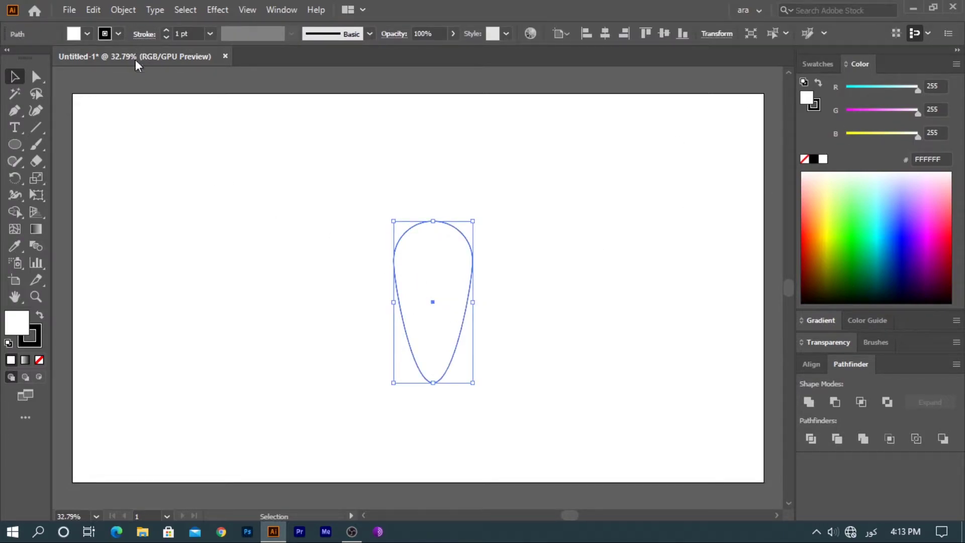
click(37, 343)
click(39, 360)
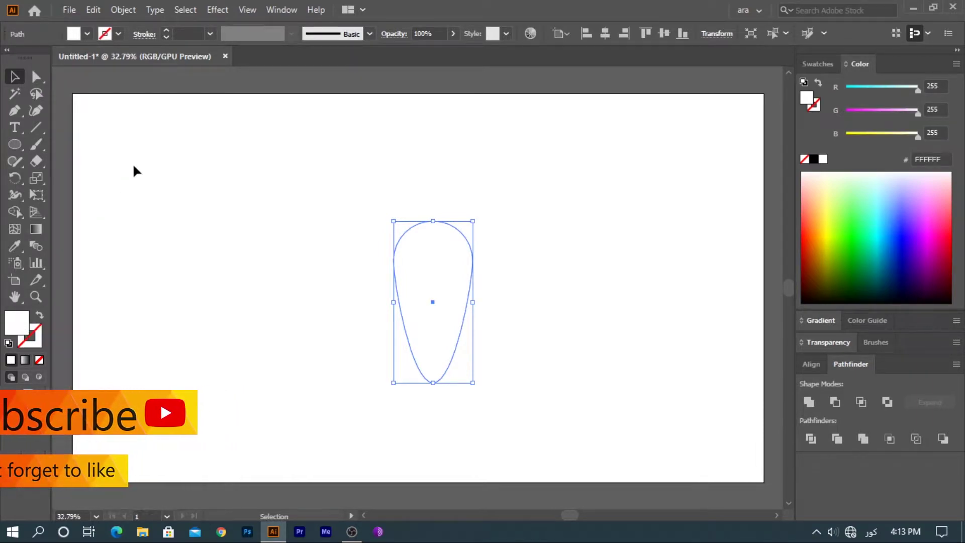
Step: Fill the carrot body with the orange swatch, then tune the colour to green 166 and blue 0 (F7A600)
click(87, 35)
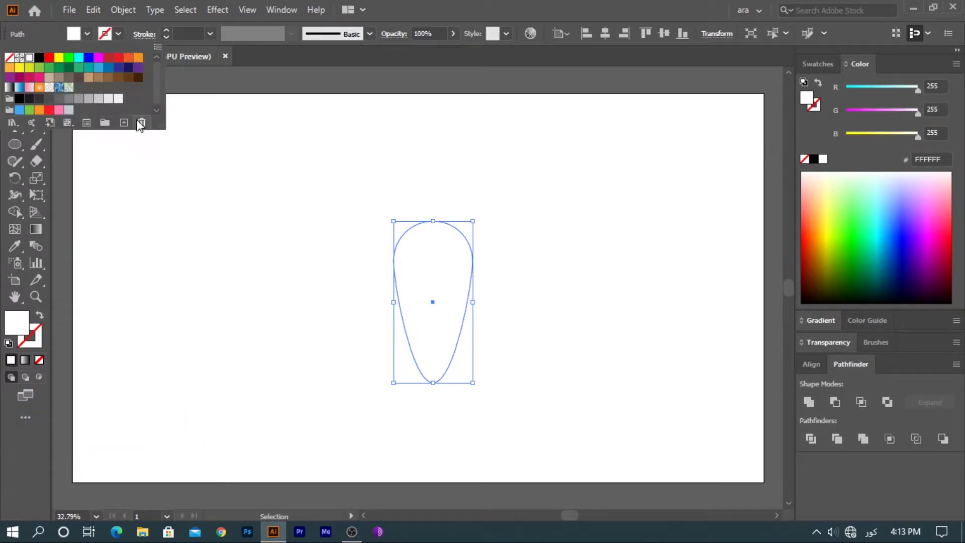
click(138, 58)
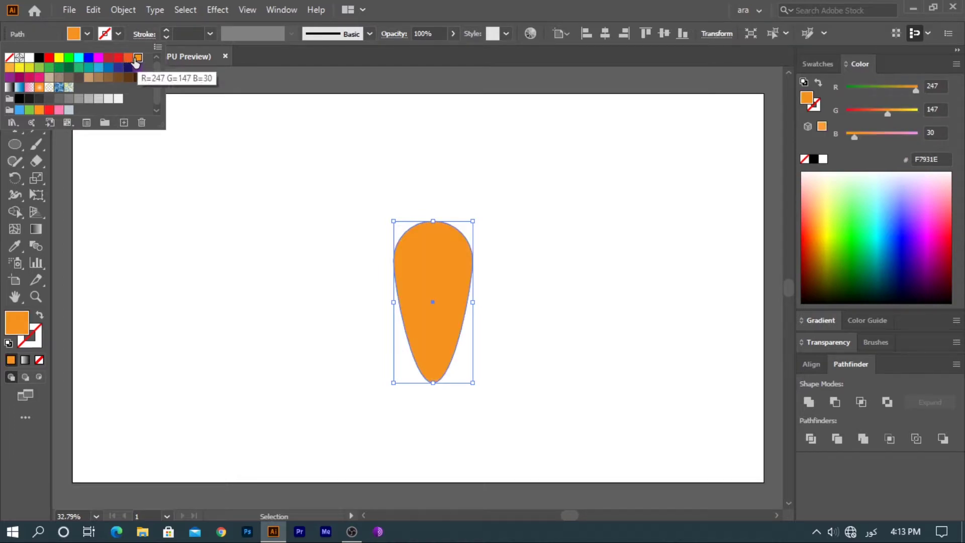
click(888, 114)
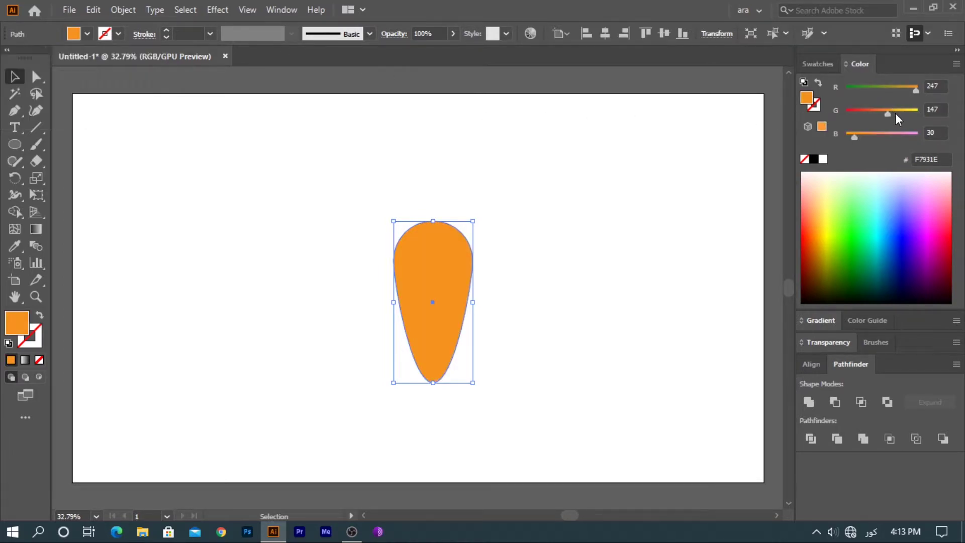
drag(888, 112, 847, 134)
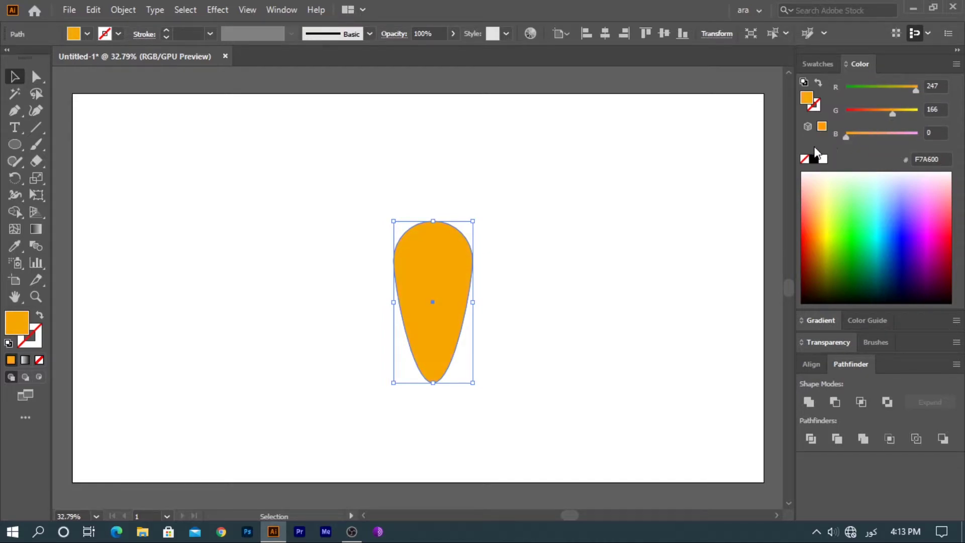
Step: Draw a thin rectangle as a stem, tilt it slightly to the left and place it overlapping the carrot's upper left
click(608, 253)
key(m)
drag(567, 245, 413, 241)
key(v)
click(639, 217)
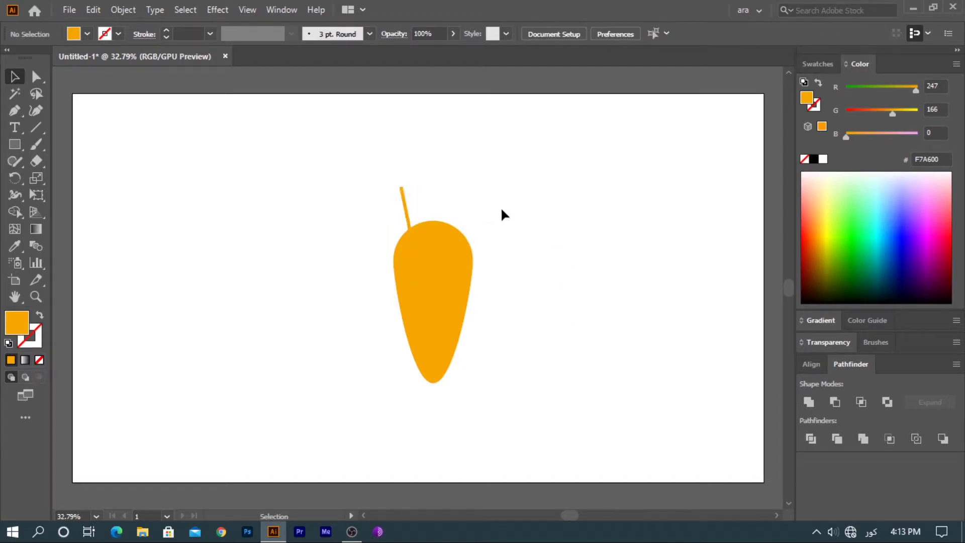
click(409, 203)
drag(412, 226, 411, 220)
click(430, 209)
Step: Recolour the stem olive green by lowering its red value to 164
click(404, 207)
drag(883, 91, 892, 87)
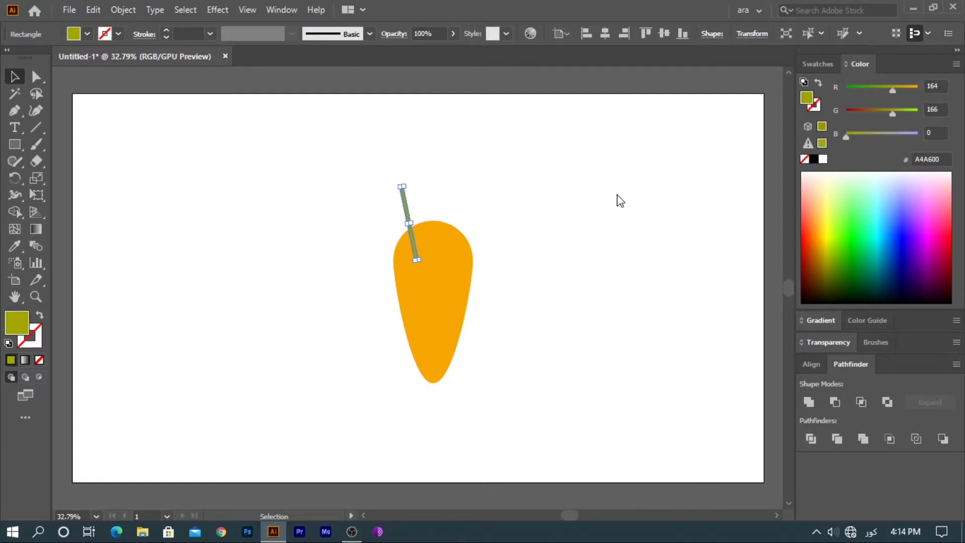
click(619, 201)
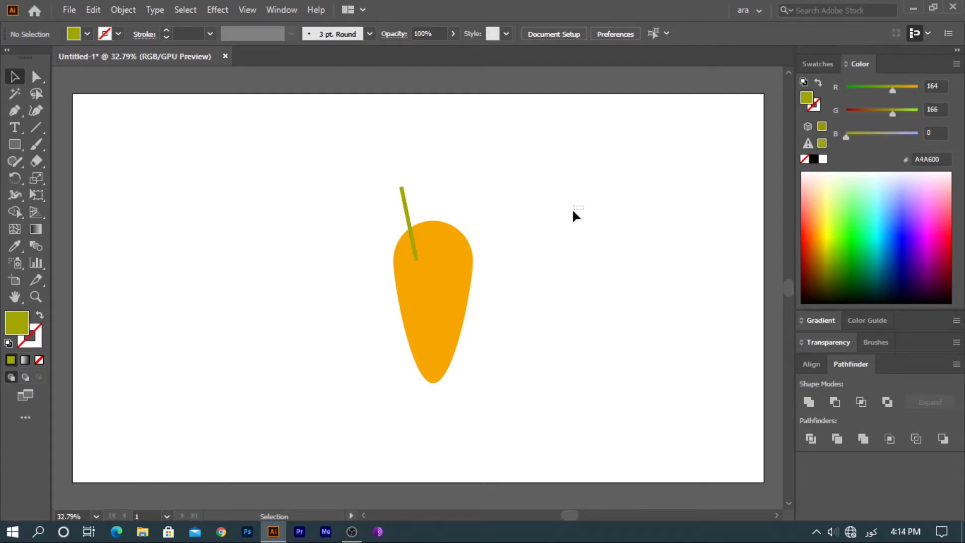
Step: Send the stem to the back so that its lower end lies behind the carrot body
click(411, 250)
right_click(411, 251)
mouse_move(544, 450)
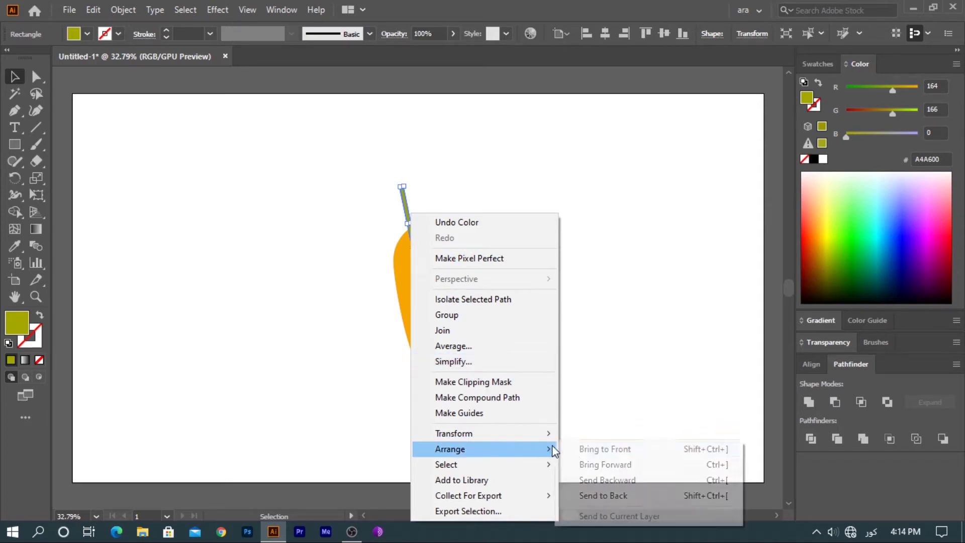
click(589, 496)
click(582, 350)
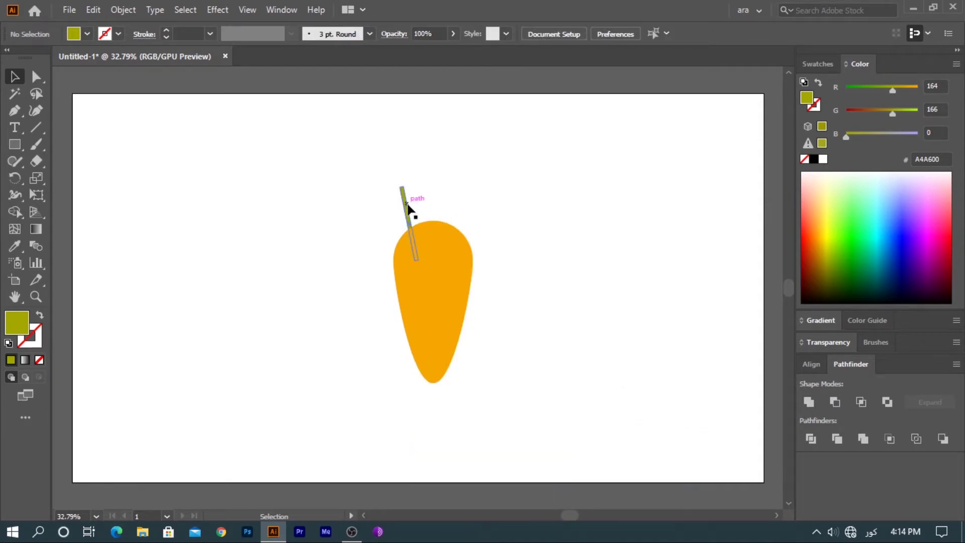
Step: Make the stem a purer green by setting its red value to 109 (6DA600)
click(429, 207)
drag(892, 93, 876, 92)
click(663, 171)
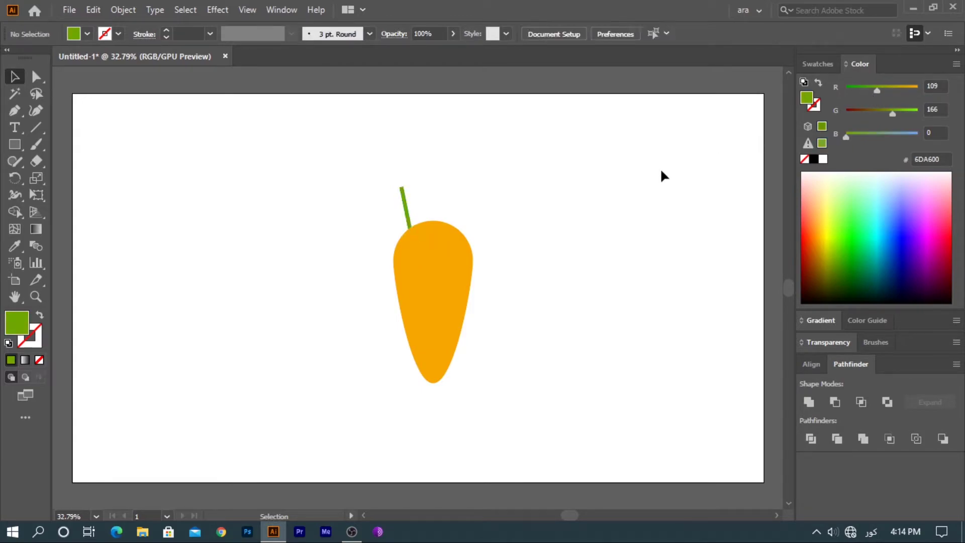
Step: Thicken and reposition the first stem, then add a tilted right-hand copy and a thinner upright one between them
drag(409, 217, 408, 162)
click(501, 197)
click(415, 257)
drag(420, 266, 409, 268)
drag(408, 221, 433, 198)
click(493, 189)
drag(455, 254, 427, 213)
click(501, 217)
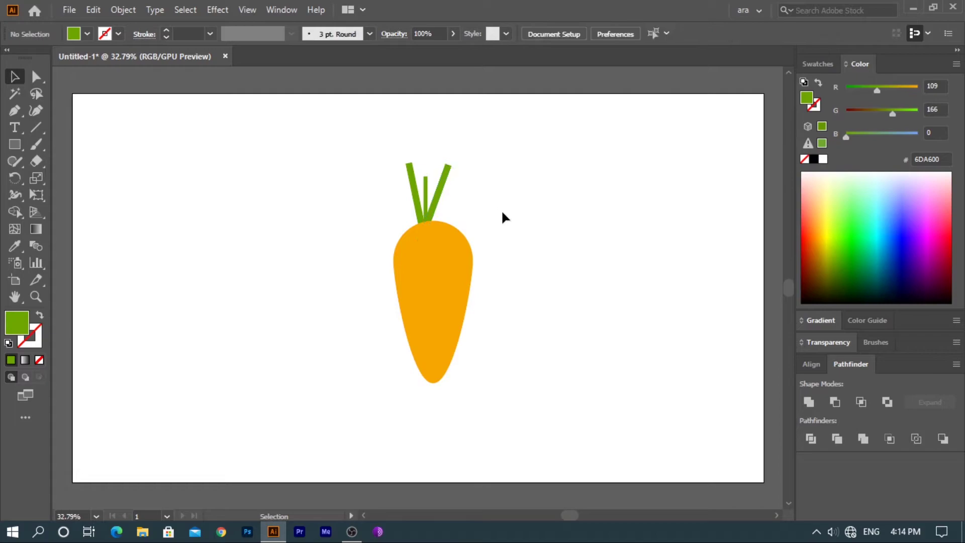
Step: Duplicate the thin stem and tilt the copy outward to the right of the thick right-hand stem
mouse_move(427, 189)
mouse_down()
mouse_move(459, 181)
mouse_move(438, 176)
mouse_up()
click(552, 276)
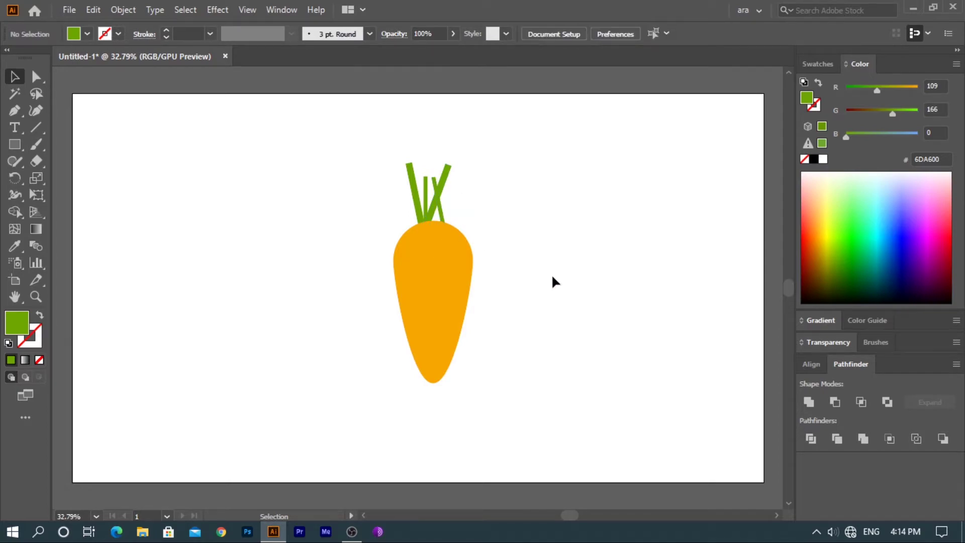
click(443, 195)
drag(440, 181, 417, 208)
click(542, 228)
Step: Duplicate the outer right stem, tilt the copy the opposite way and place it as the outermost left stem
click(444, 209)
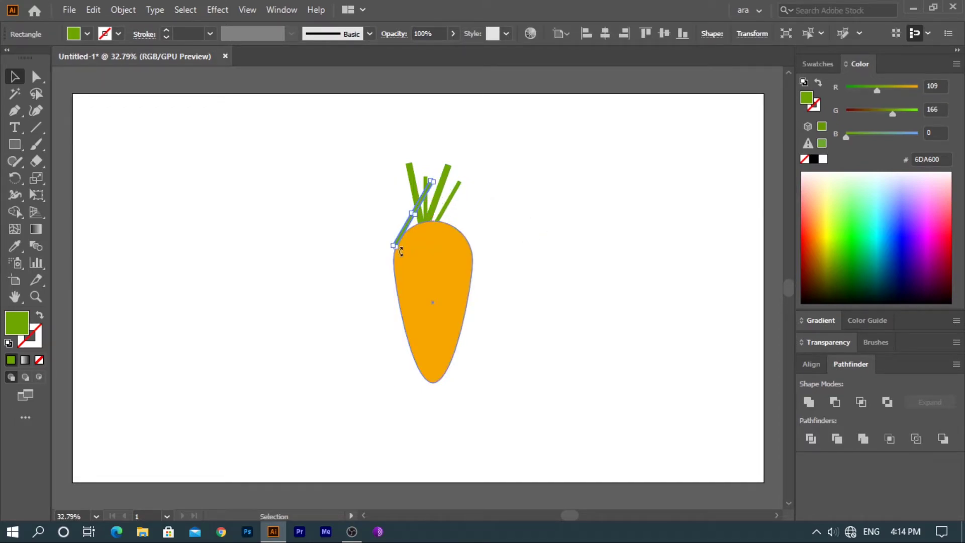
drag(397, 251, 431, 246)
click(652, 180)
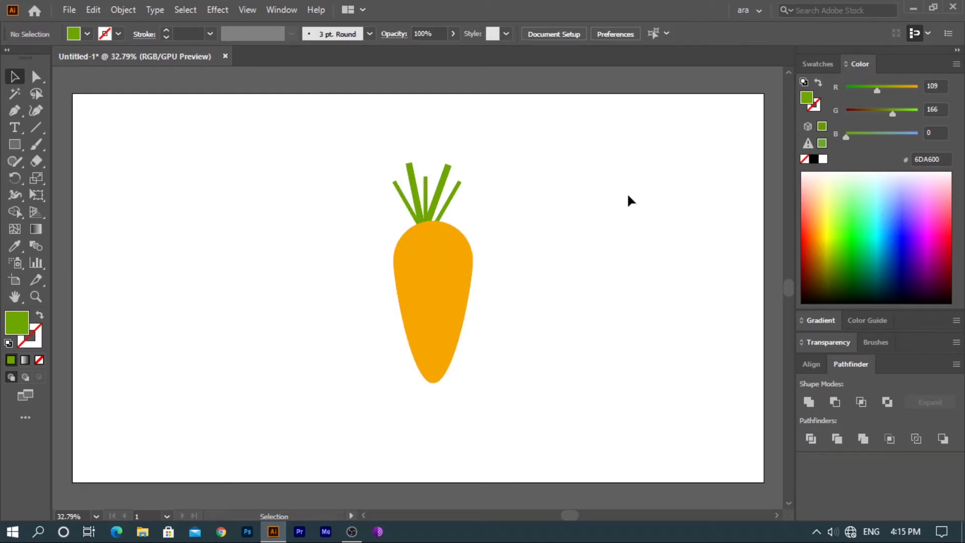
click(402, 199)
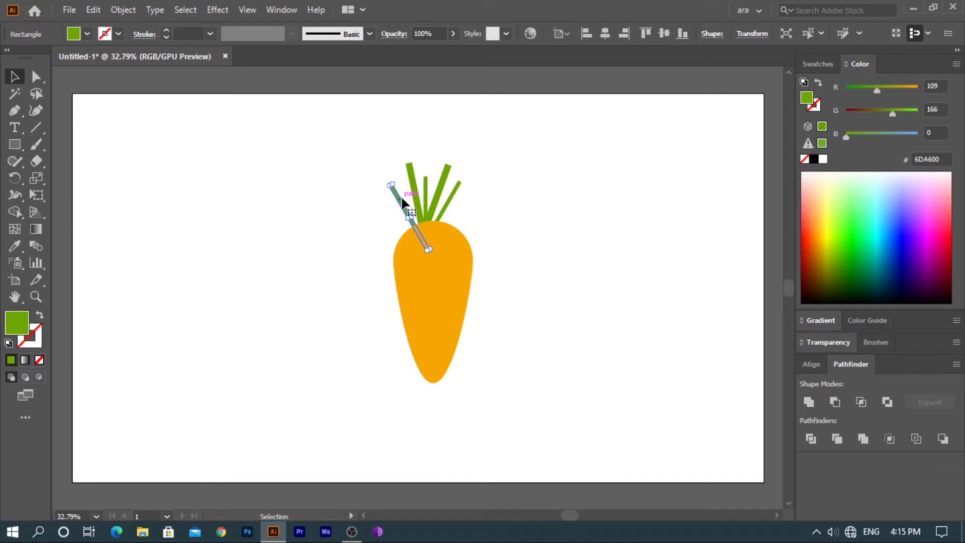
Step: Draw a horizontal bar with rounded ends and duplicate it into six bars, three crossing each side edge of the carrot
click(580, 241)
key(m)
drag(560, 281, 486, 345)
key(a)
key(v)
click(614, 324)
click(519, 288)
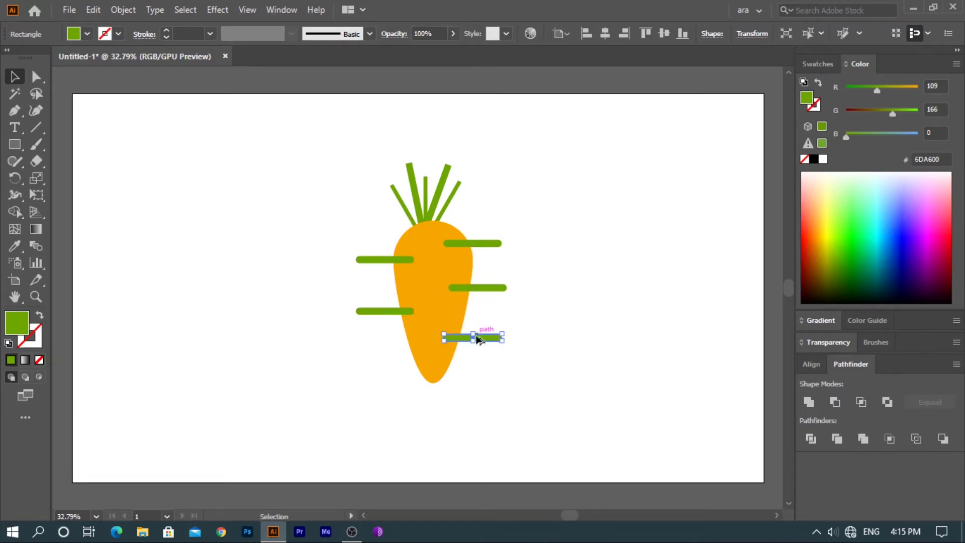
click(482, 346)
drag(394, 314, 428, 361)
Step: Give the six bars the carrot's orange with the Eyedropper, then raise their green value to 194 (F7C200)
key(ctrl+a)
key(i)
click(439, 279)
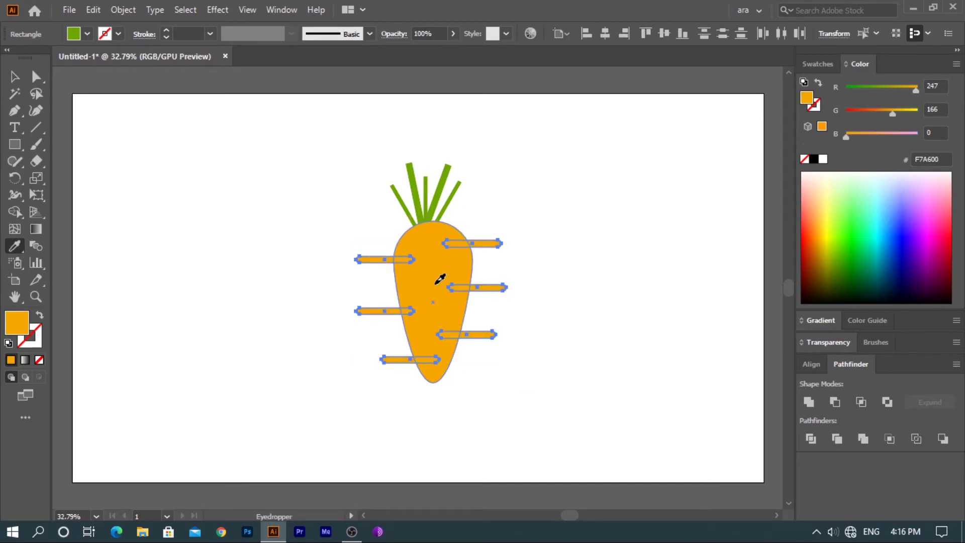
key(v)
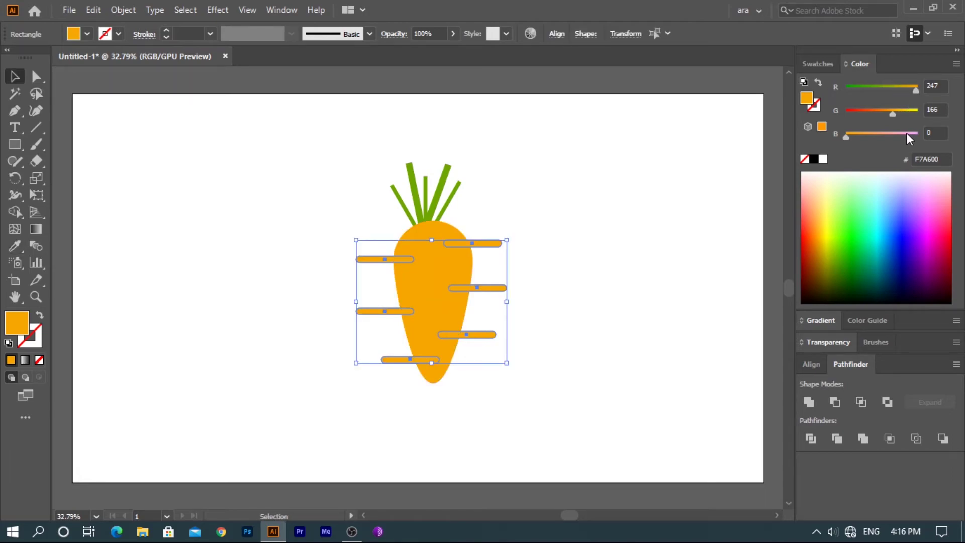
drag(890, 112, 899, 115)
click(586, 256)
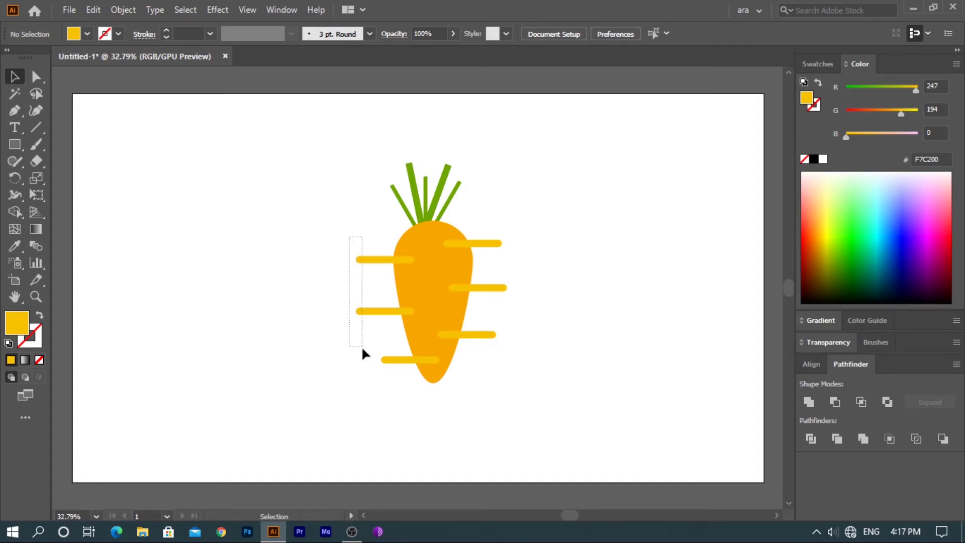
Step: Nudge the two upper bars on the carrot's left side slightly to the right
drag(361, 346, 361, 345)
key(shift+Right)
key(shift+Right)
click(617, 363)
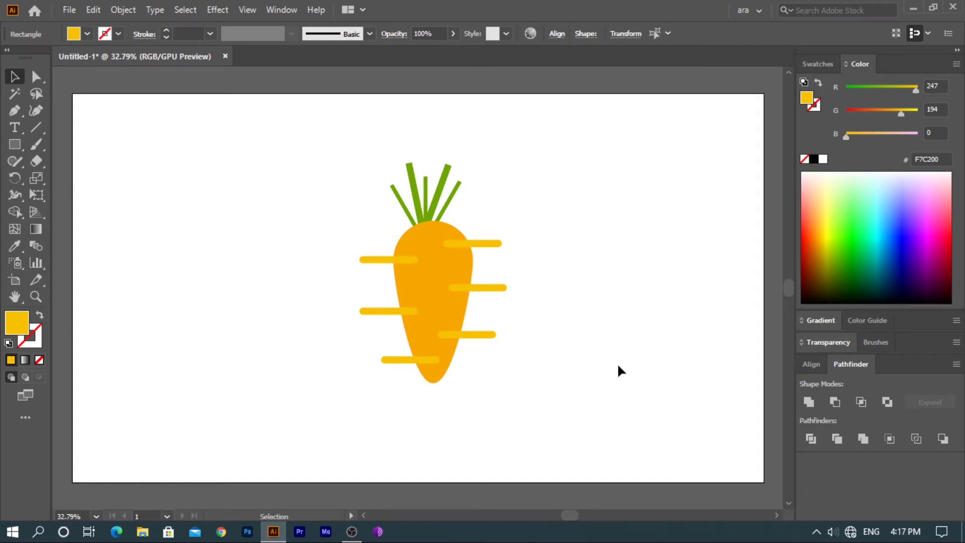
Step: Select the carrot body with all six bars and trim off the bar ends outside the carrot using the Shape Builder
drag(592, 412, 286, 280)
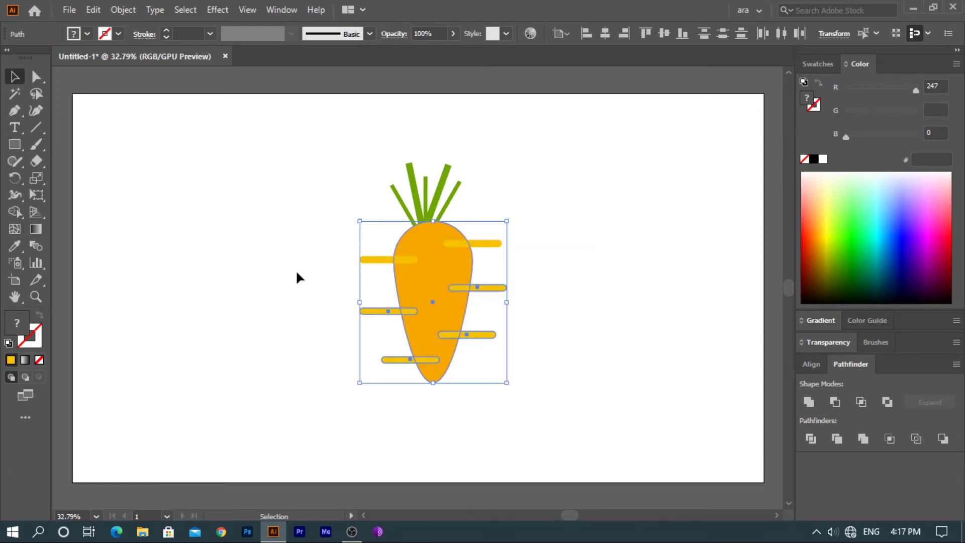
shift+click(392, 260)
shift+click(469, 249)
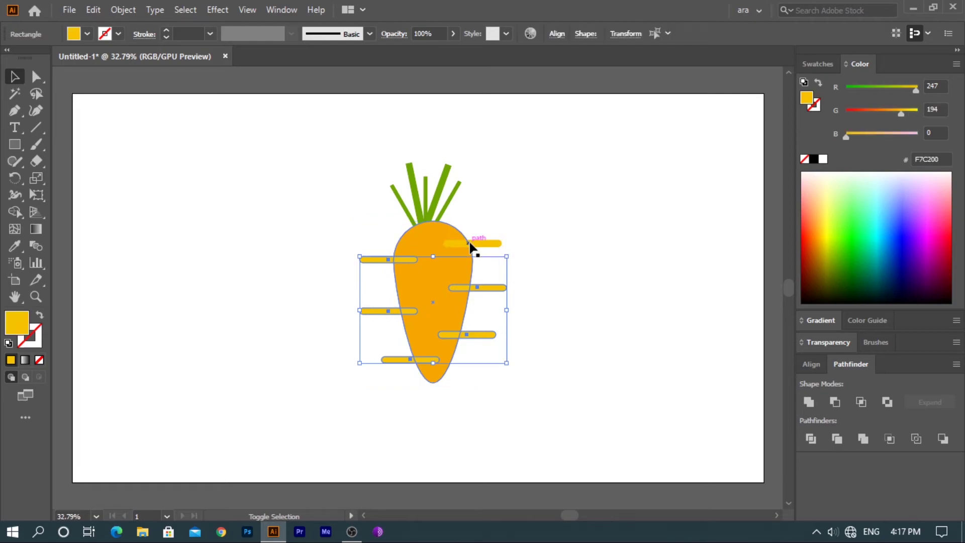
shift+click(469, 244)
shift+click(431, 249)
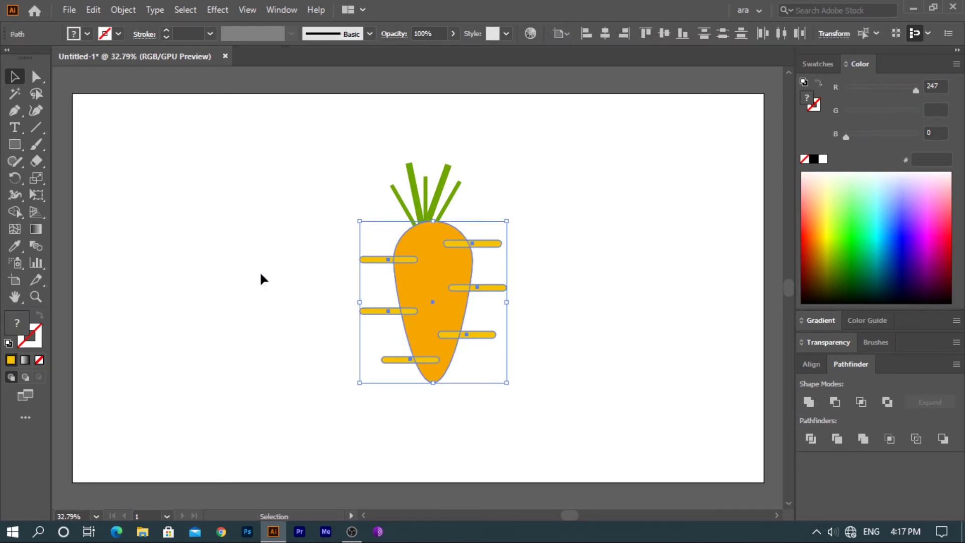
click(14, 212)
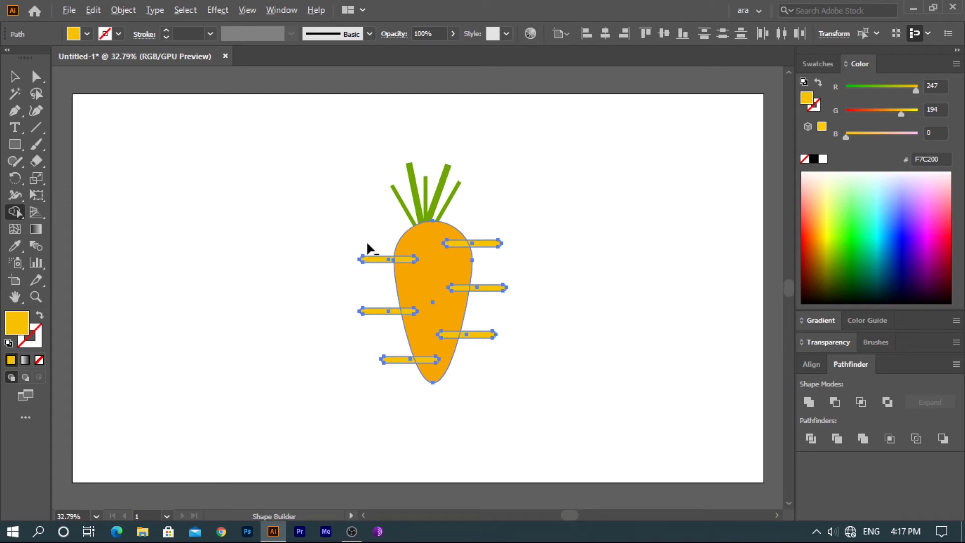
drag(403, 369, 409, 375)
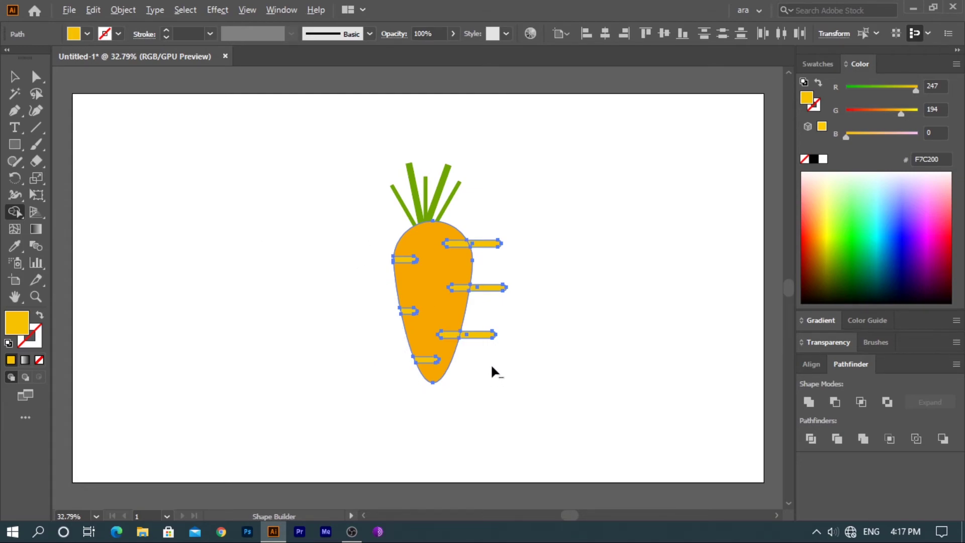
drag(485, 323, 487, 240)
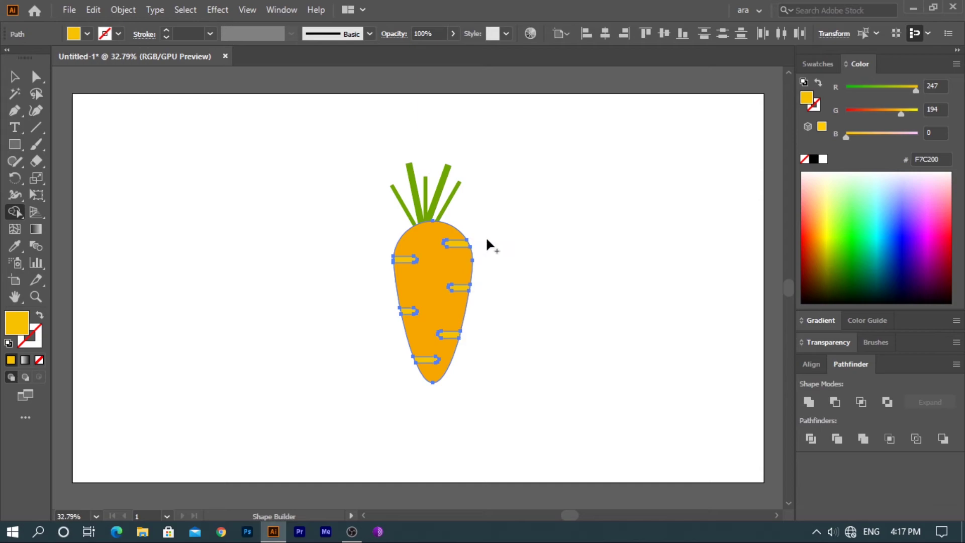
key(v)
click(498, 259)
Step: Draw a small yellow bar, round its corners, and place it and a copy inside the carrot body
key(m)
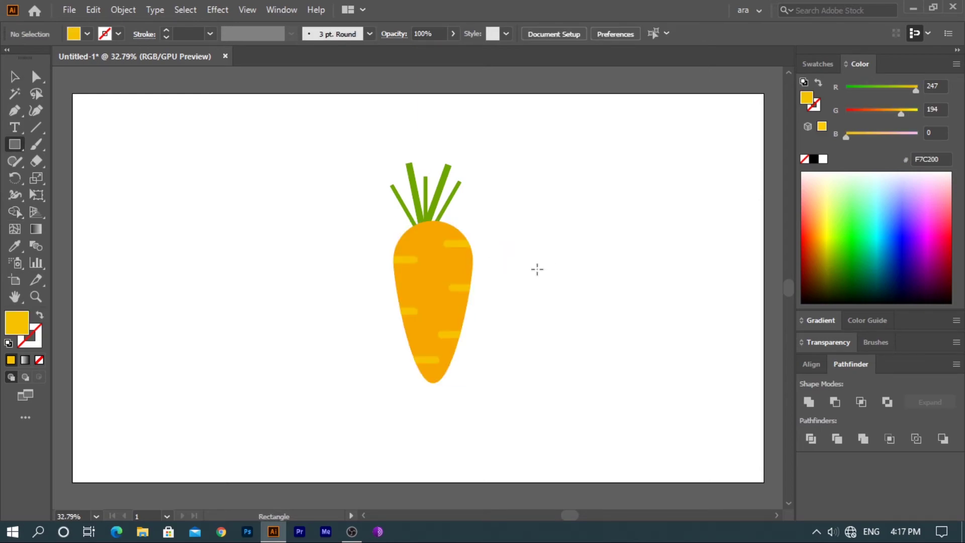
mouse_move(537, 262)
mouse_down()
mouse_move(566, 269)
mouse_move(558, 264)
mouse_up()
key(v)
click(604, 265)
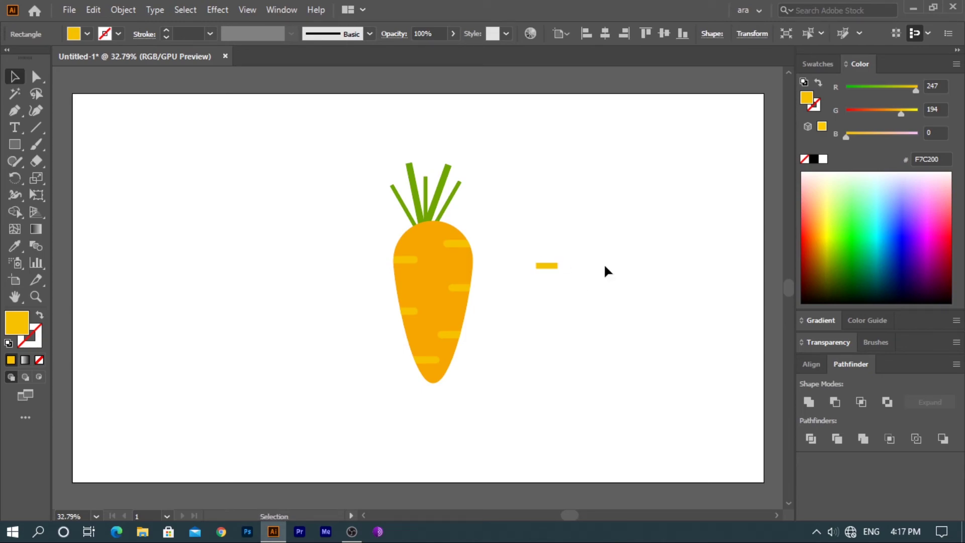
click(553, 262)
key(a)
drag(551, 265, 438, 262)
key(v)
click(631, 266)
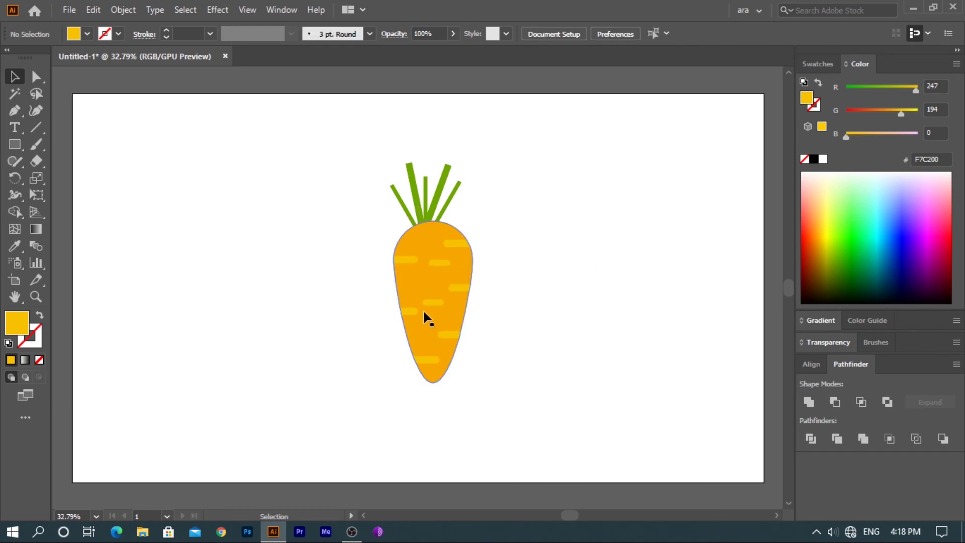
Step: Move the lower inner bar down and left, and add another copy above it in the carrot's middle
drag(430, 306, 424, 328)
click(464, 314)
drag(424, 294, 415, 286)
click(528, 303)
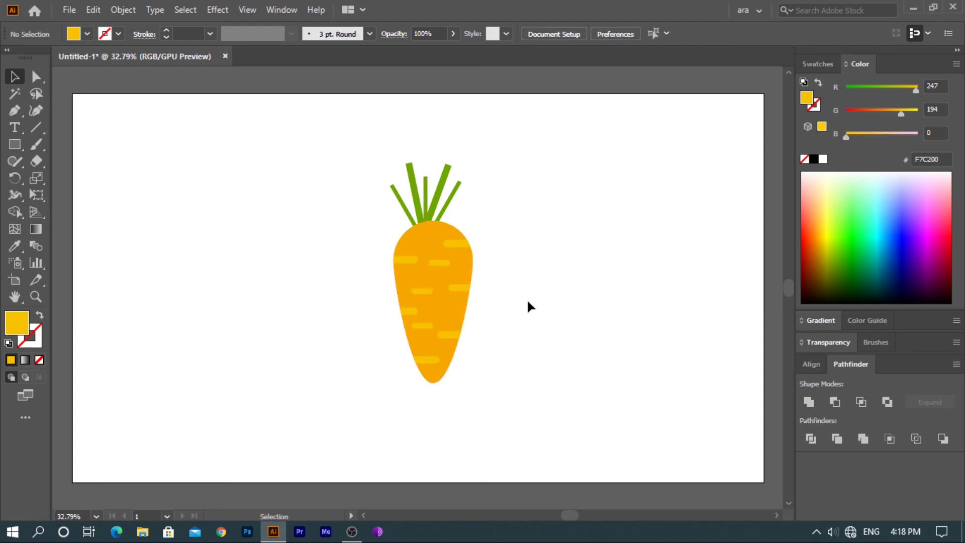